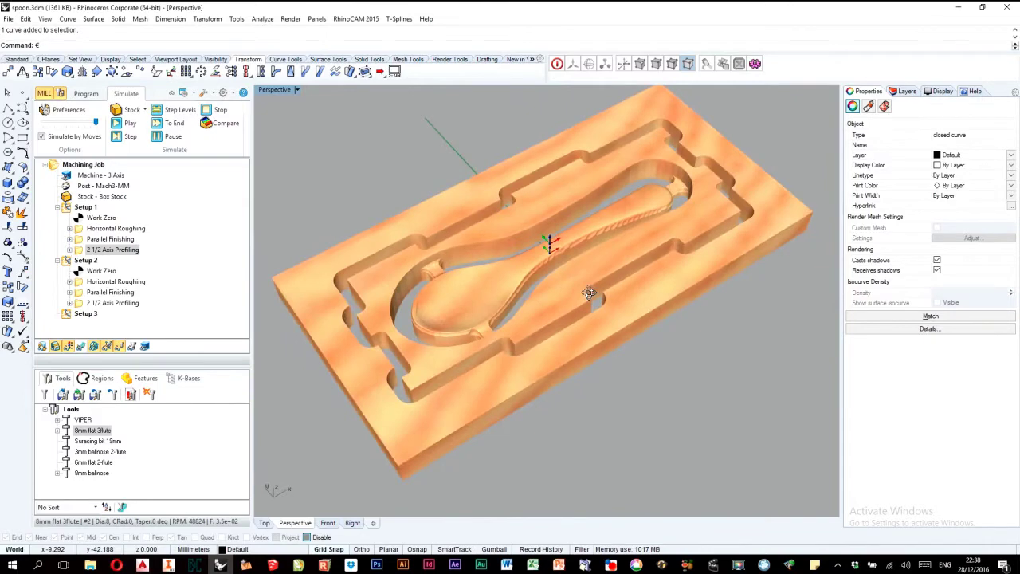
Switch to Setup 2's work zero and turn the simulated stock over to examine its underside.
mouse_move(589, 292)
right_mouse_down()
mouse_move(589, 255)
mouse_move(590, 294)
right_mouse_up()
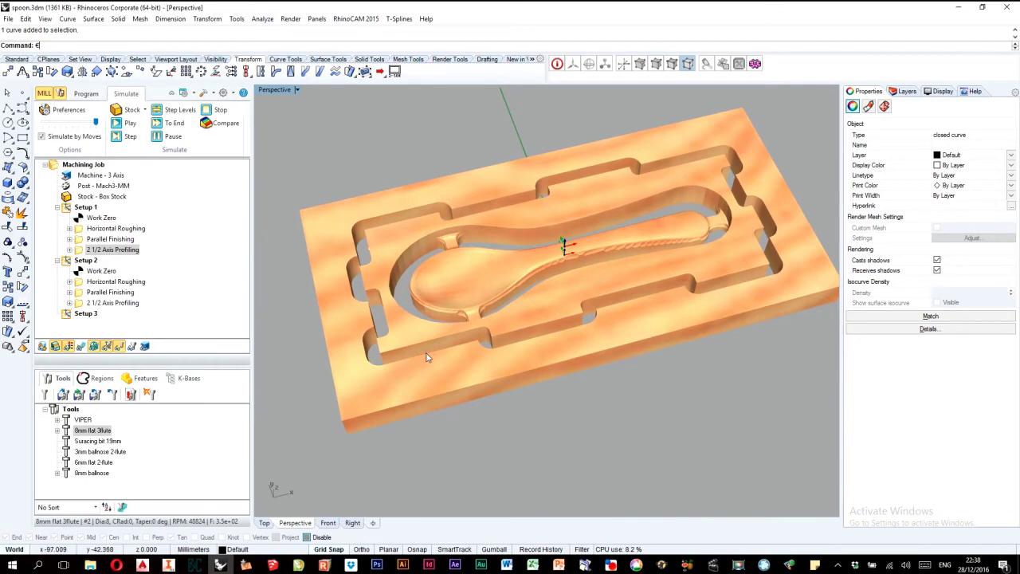
left_click(101, 273)
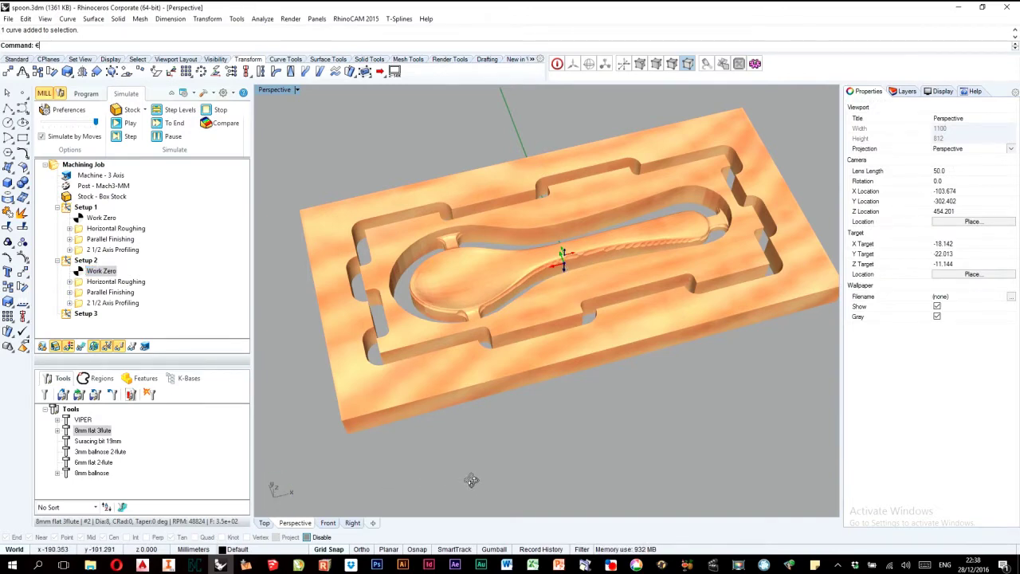
right_click_drag(469, 483, 686, 255)
right_click_drag(671, 219, 570, 177)
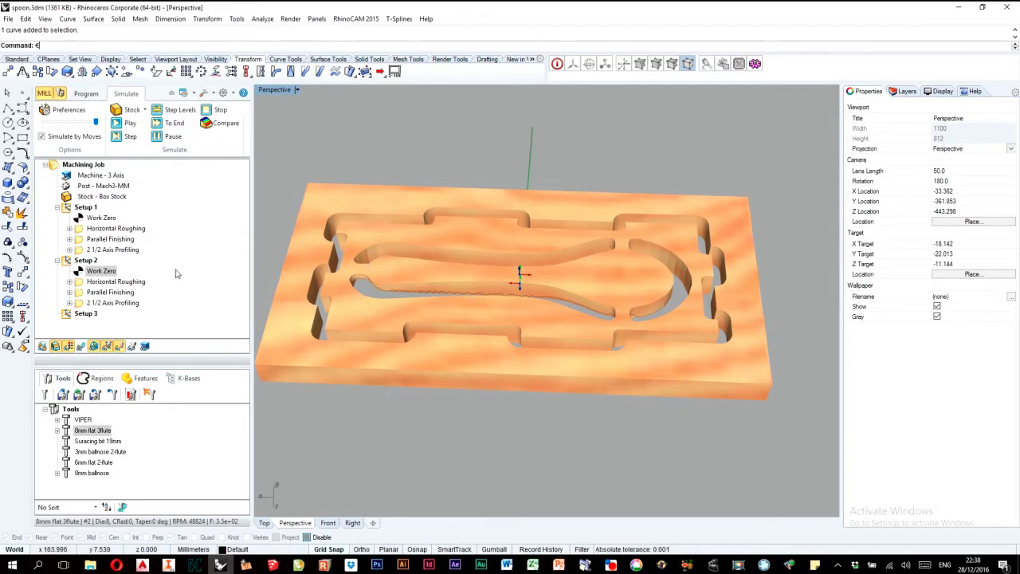
Examine the simulated stock after Setup 2's Horizontal Roughing and Parallel Finishing operations, including the spoon handle up close.
left_click(124, 282)
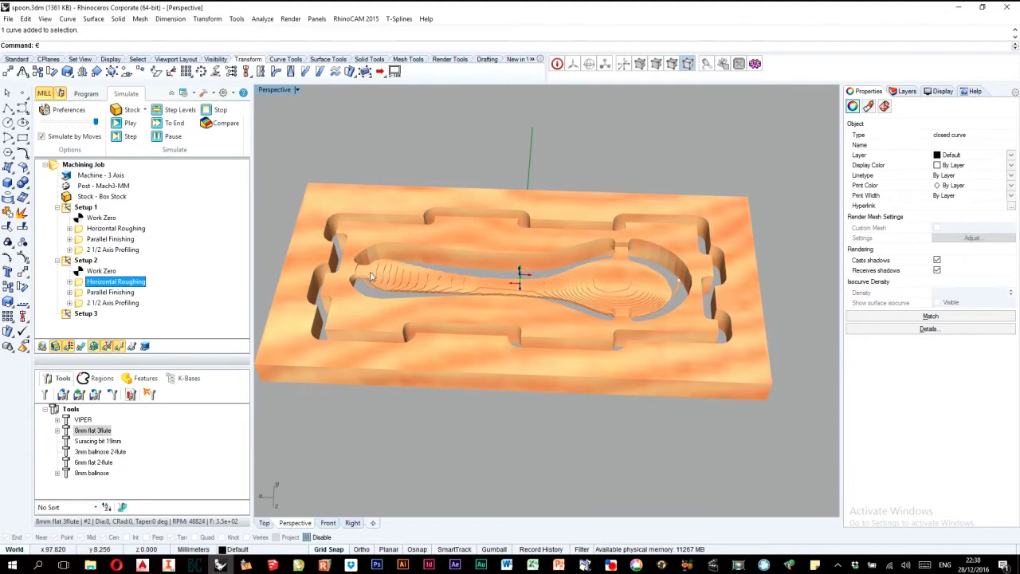
left_click(117, 294)
left_click(119, 293)
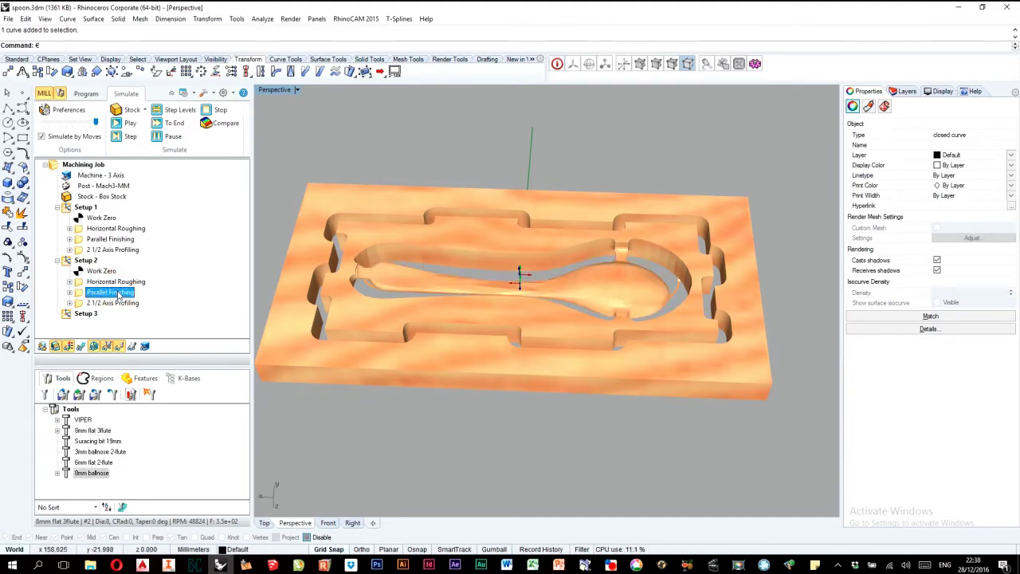
scroll(391, 310, "up", 5)
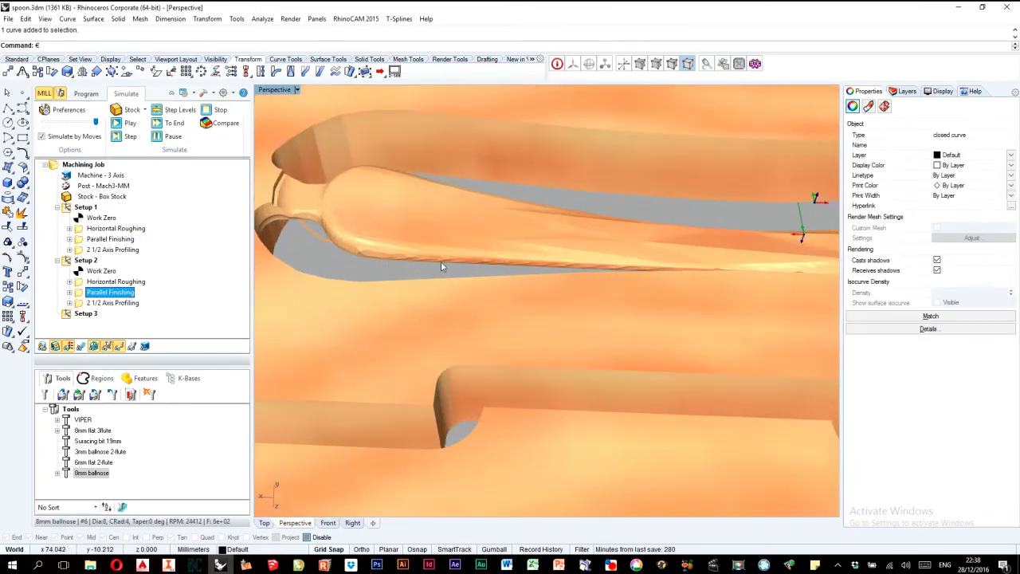
right_click_drag(504, 294, 442, 309)
Examine the simulated stock after Setup 2's 2 1/2 Axis Profiling operation, checking the spoon's edge and the whole board.
left_click(105, 308)
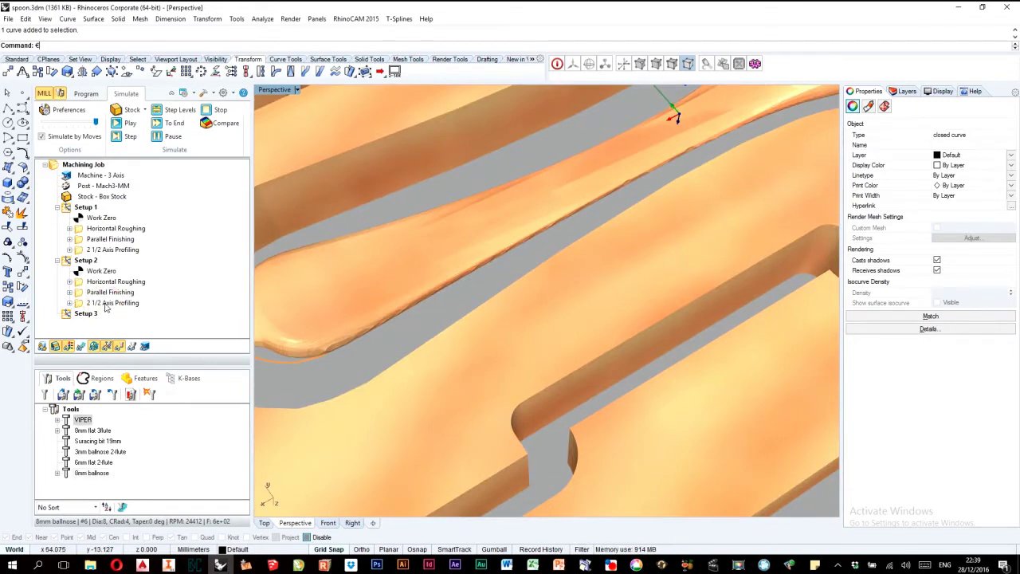
left_click(105, 305)
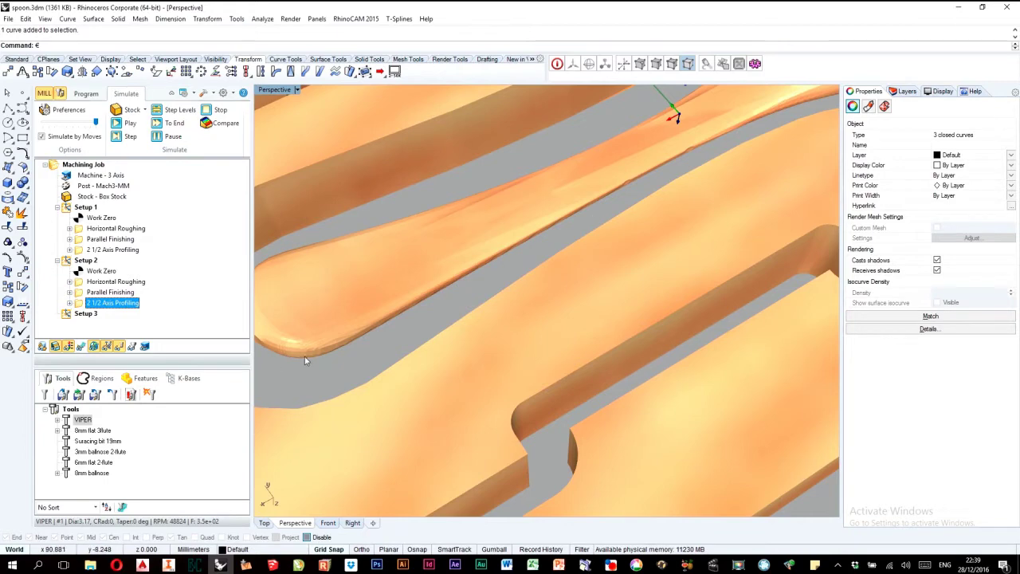
scroll(534, 316, "down", 2)
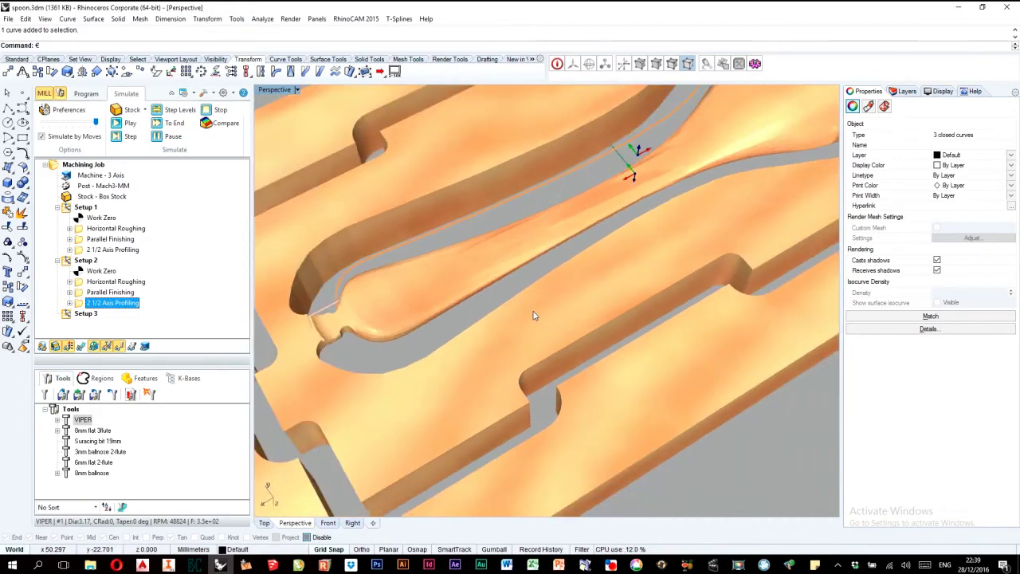
scroll(534, 315, "down", 3)
right_click_drag(558, 271, 589, 317)
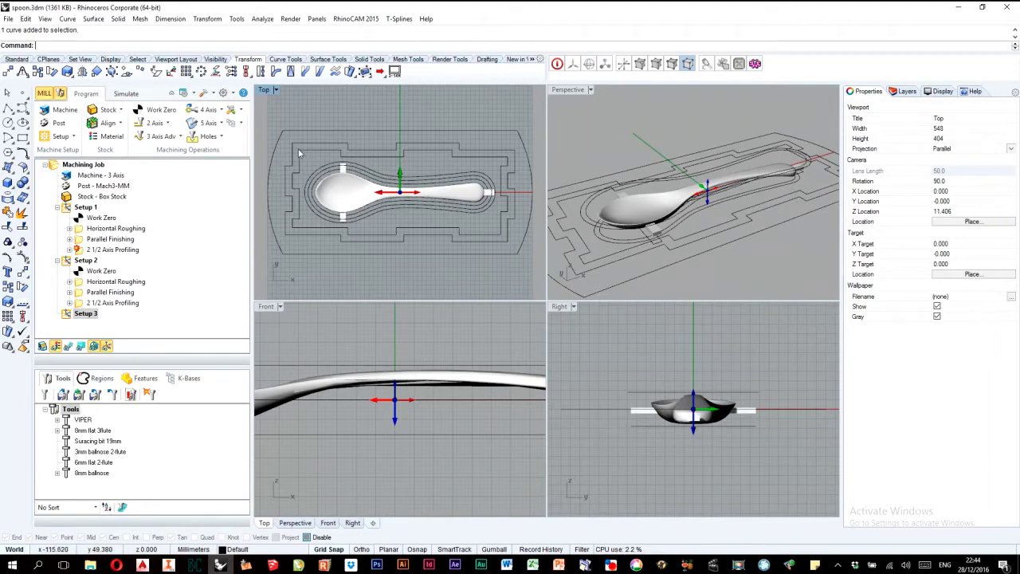
Rotate the inner stepped outline 180 degrees about the origin in the Front view and check its overlap in the Top view.
left_click(506, 168)
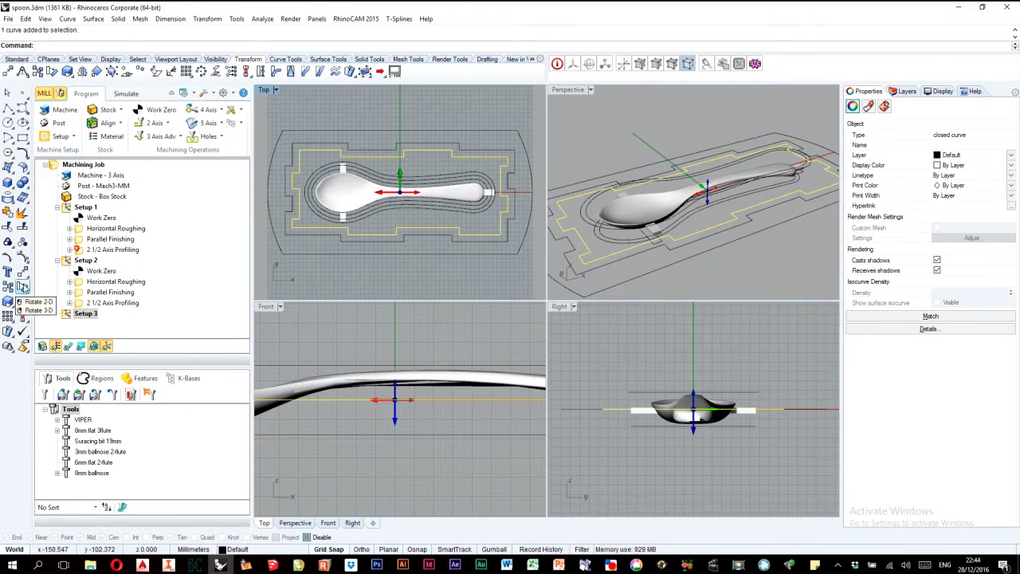
left_click(22, 285)
left_click(395, 400)
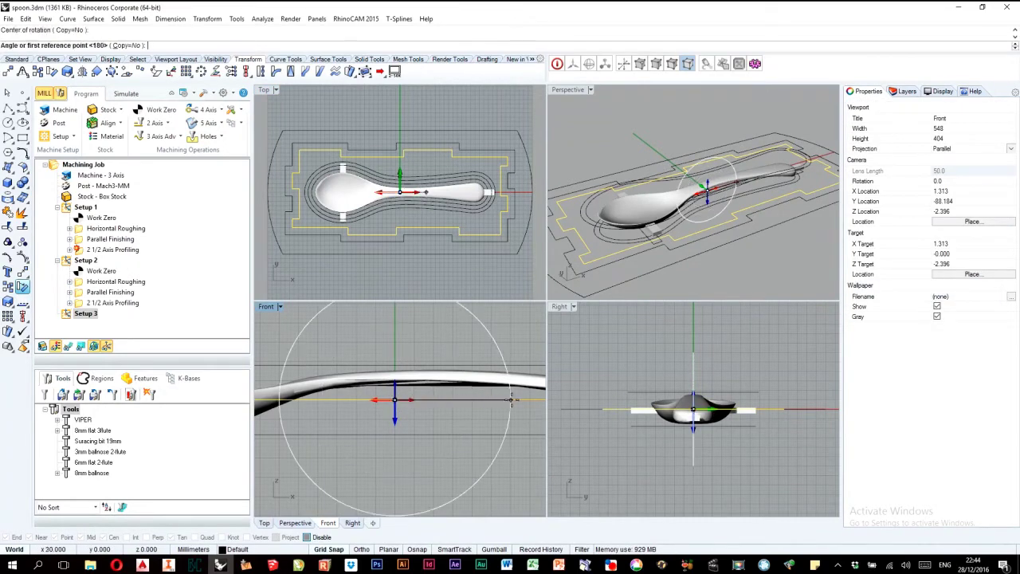
left_click(511, 399)
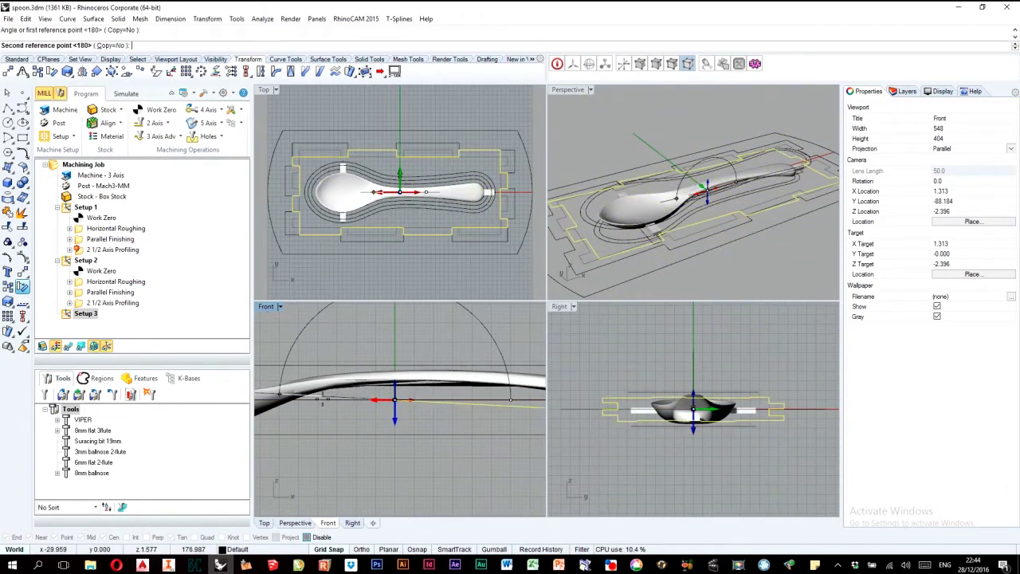
left_click(322, 401)
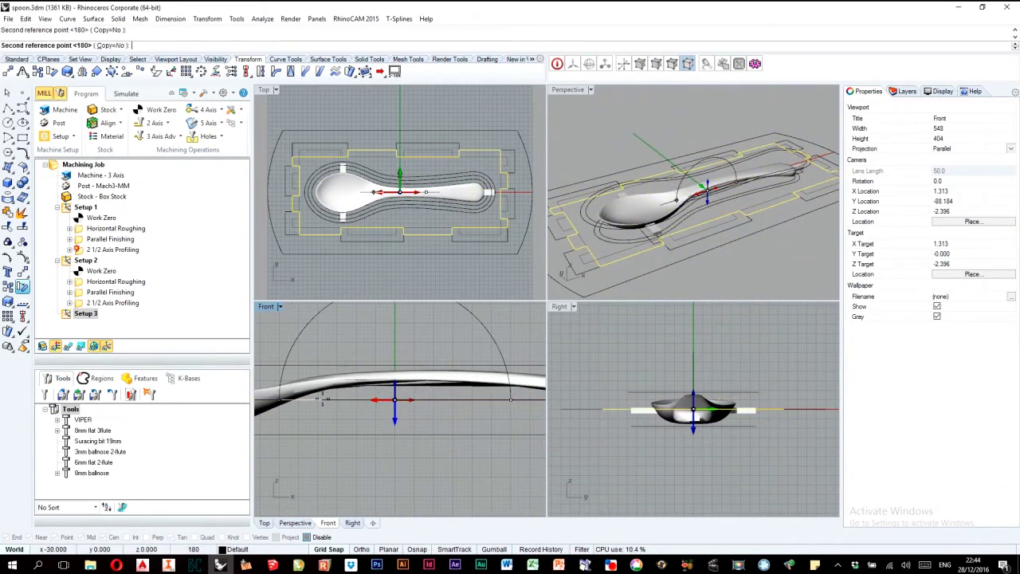
double_click(264, 90)
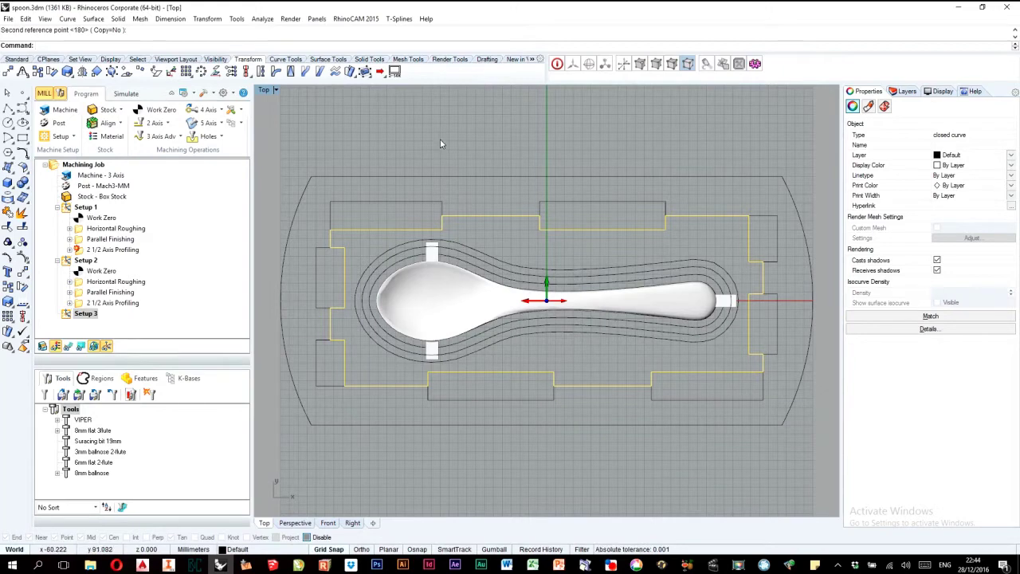
left_click(627, 452)
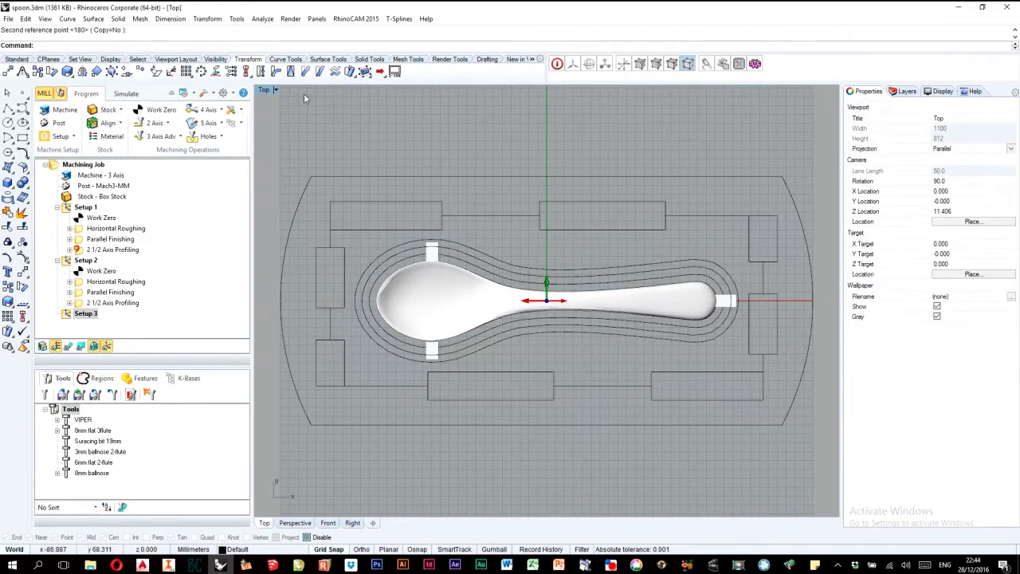
double_click(266, 90)
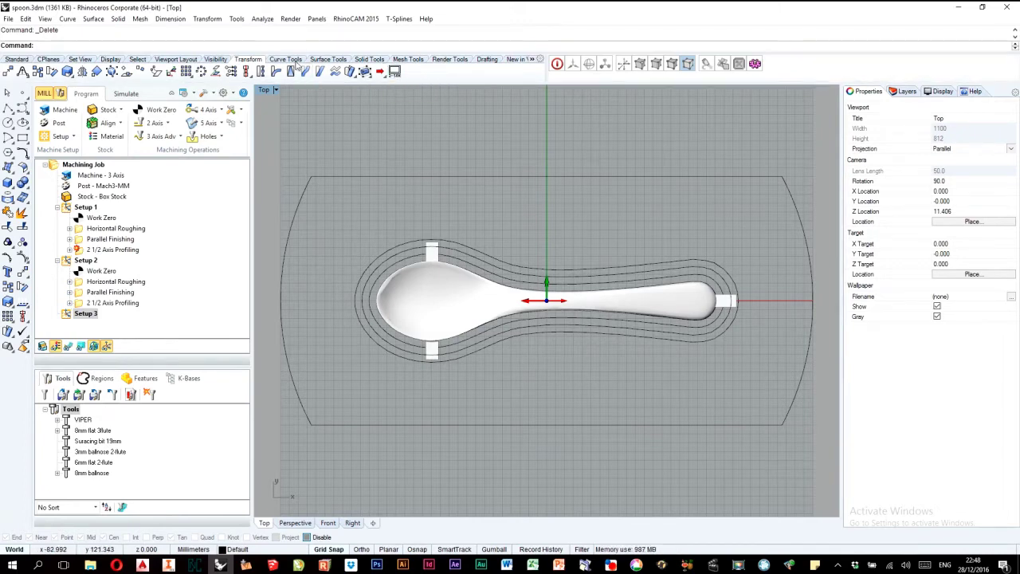
Run the 2-sided Outline script with a corner point above and left of the spoon bowl and an endmill diameter of 3.175.
left_click(395, 72)
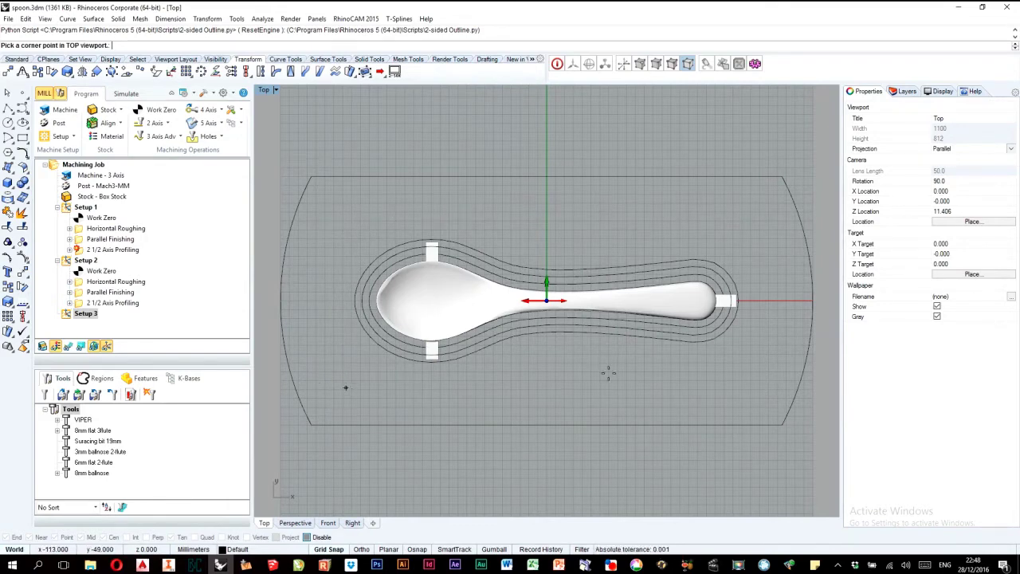
left_click(335, 228)
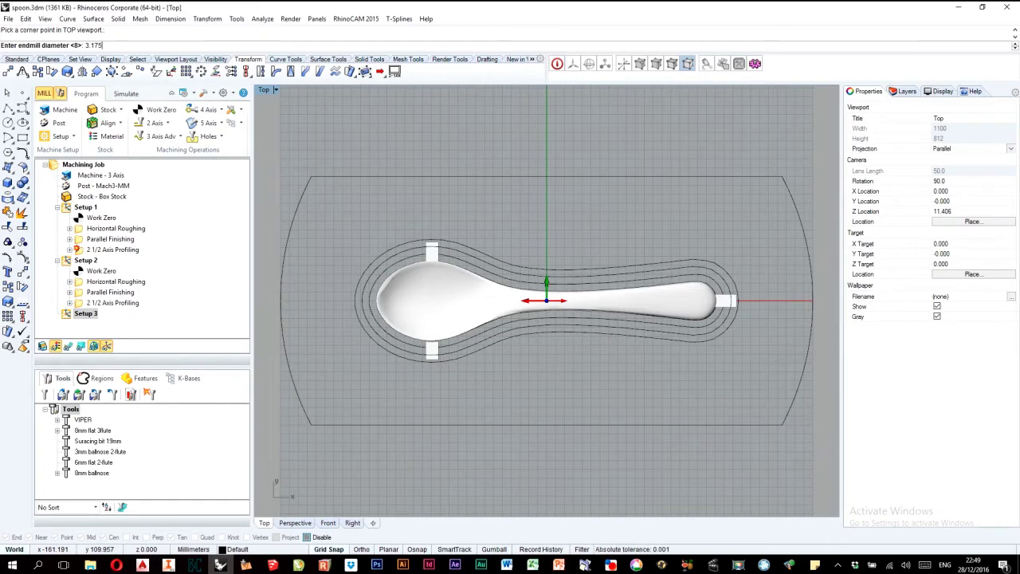
key("Return")
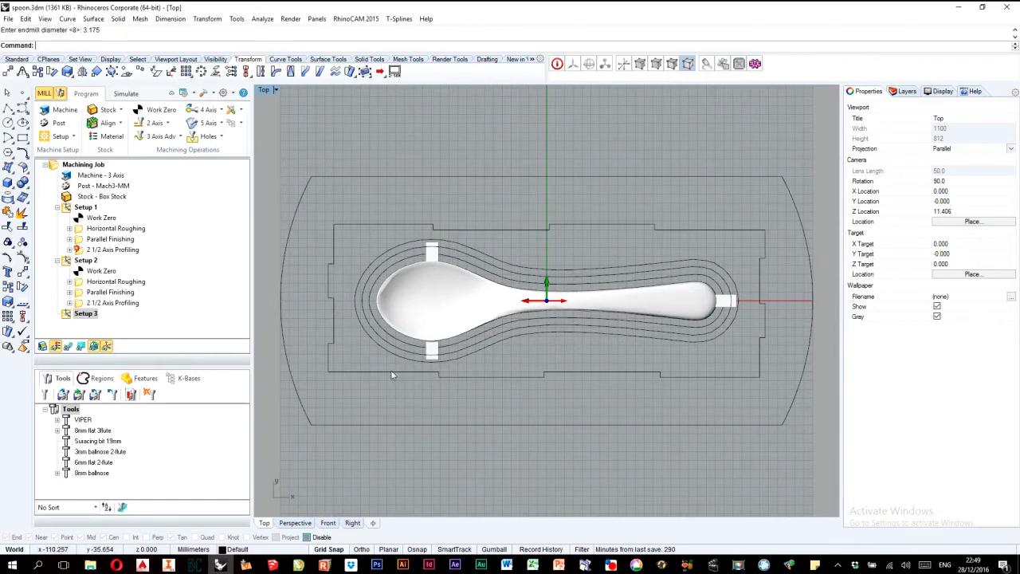
left_click(527, 230)
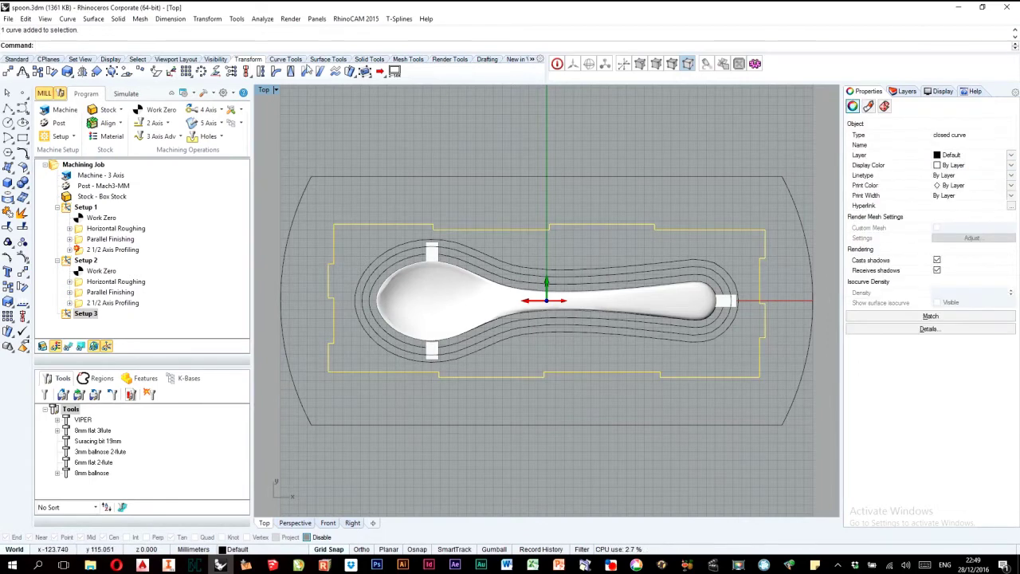
left_click(387, 134)
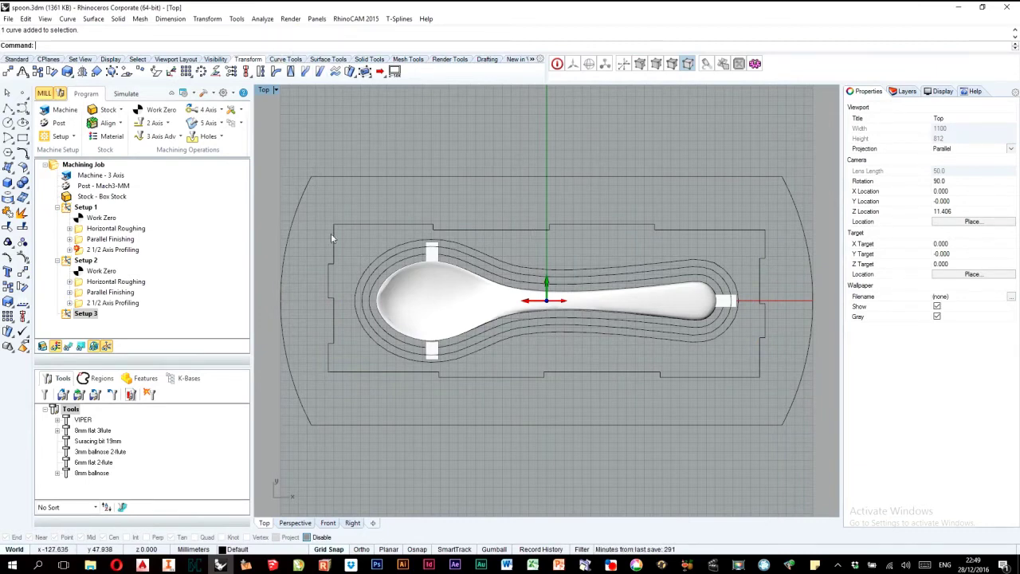
Offset the new stepped outline outward by 3.175 mm with sharp corners.
left_click(391, 226)
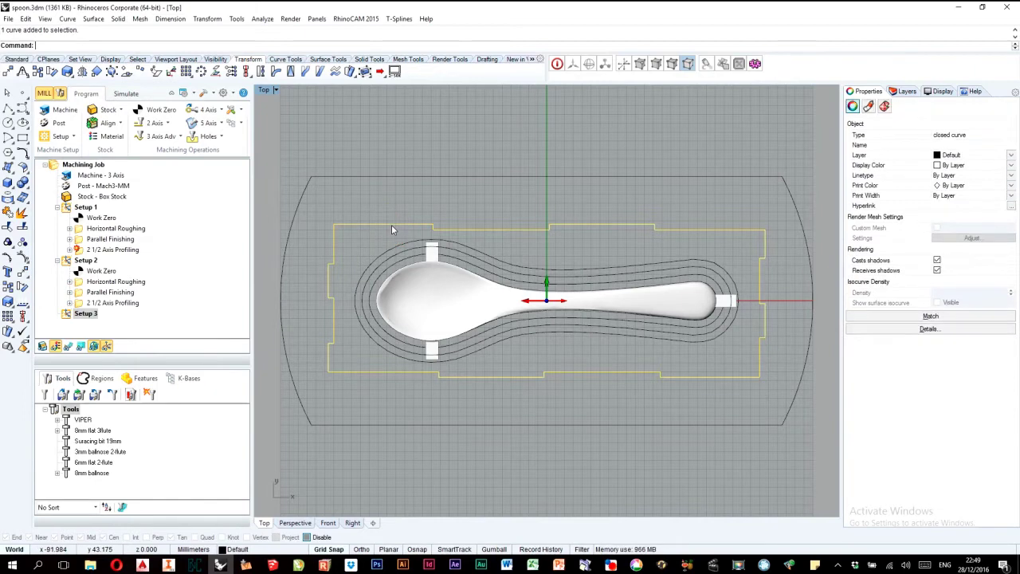
left_click(211, 47)
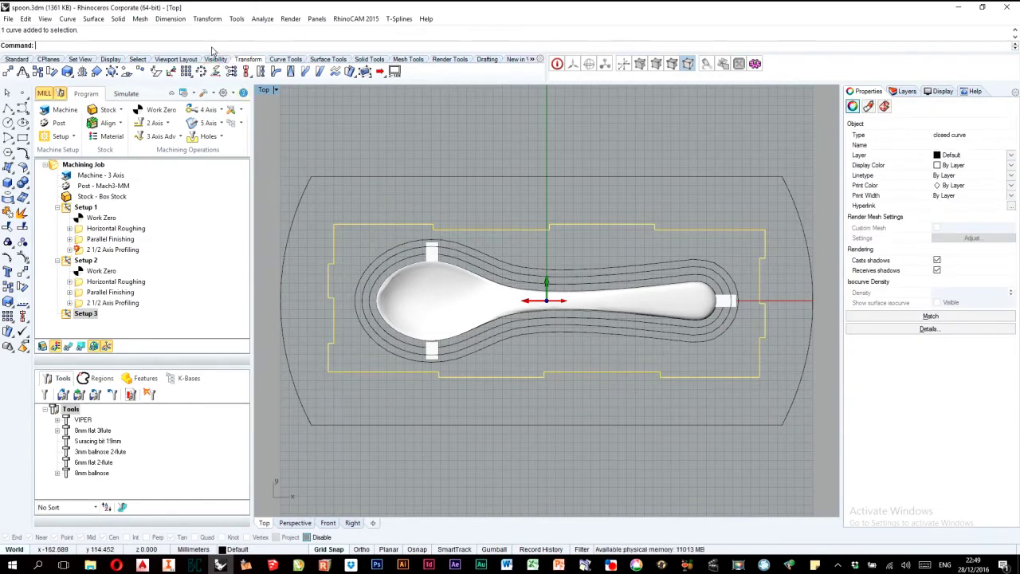
type("Offset")
key("Return")
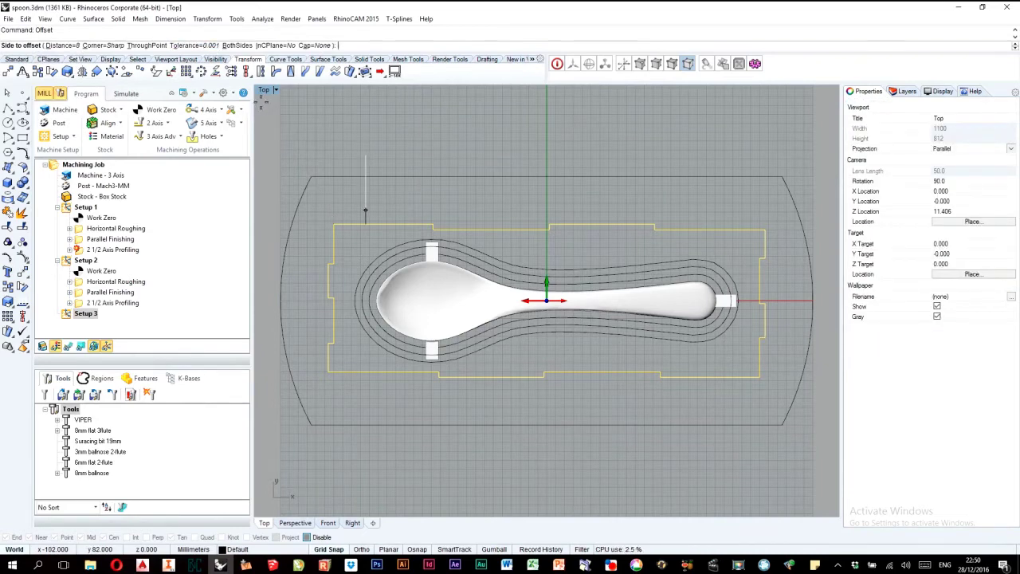
type("3.175")
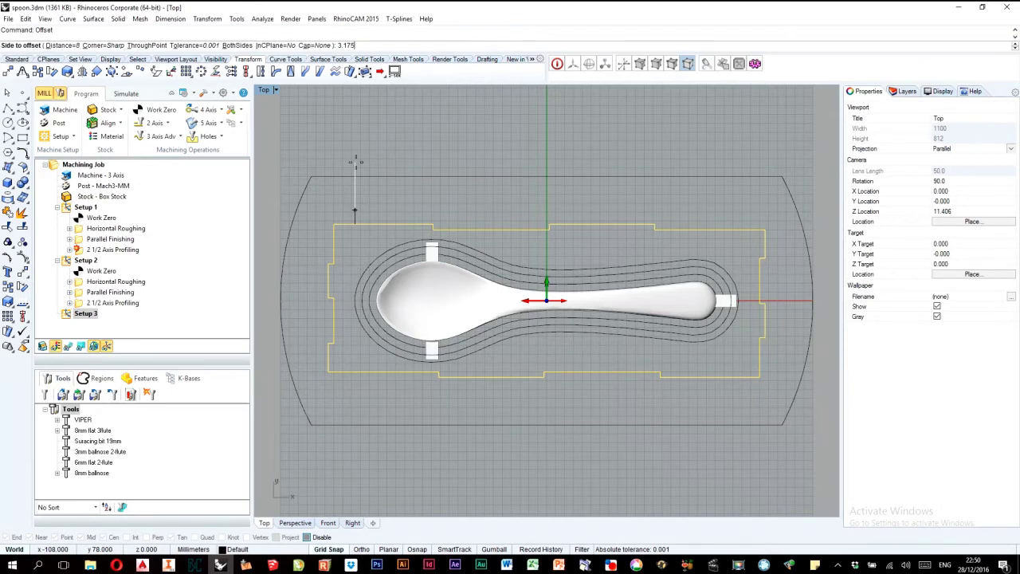
key("Return")
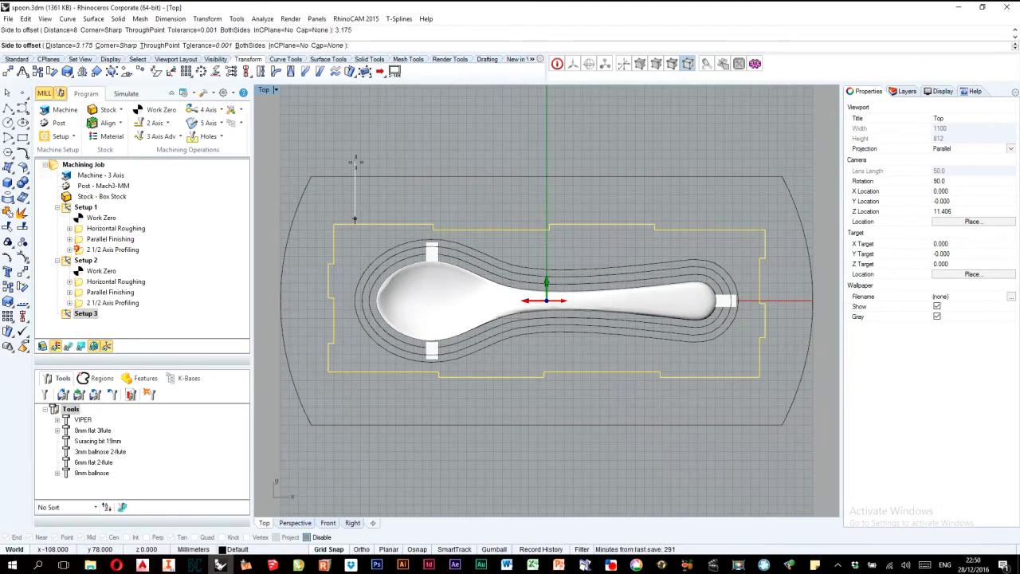
left_click(356, 162)
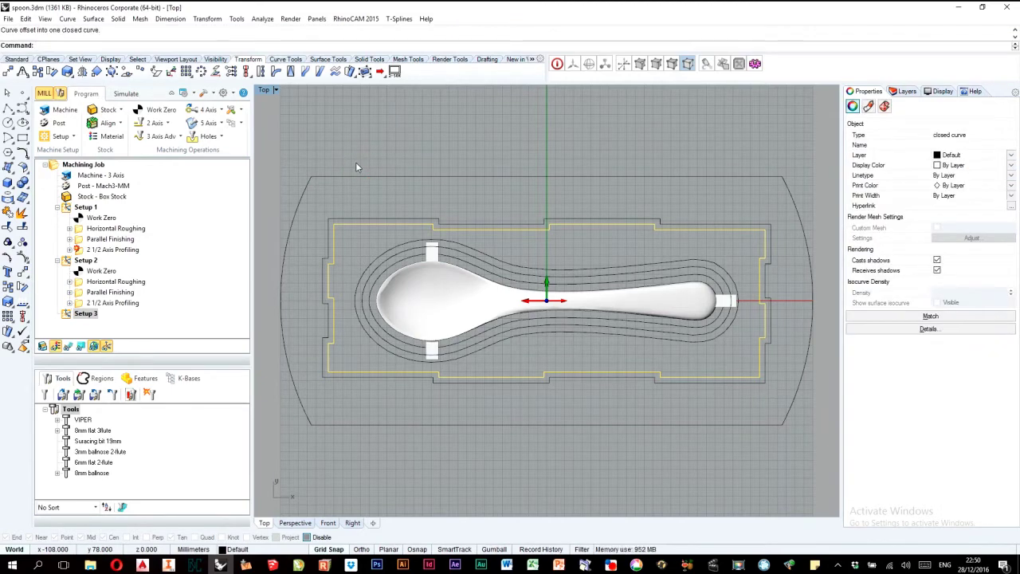
left_click(546, 189)
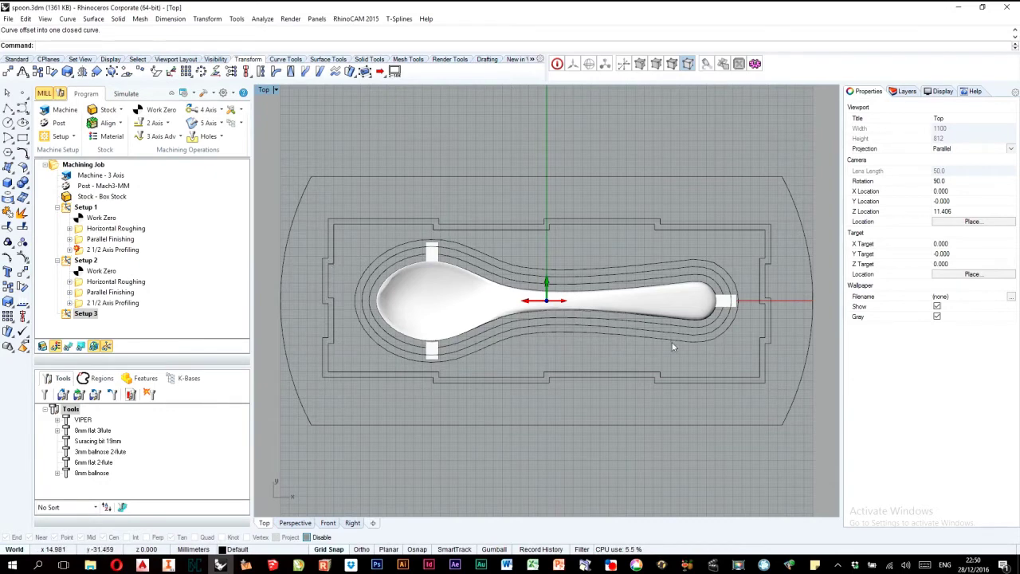
Rotate the inner of the two stepped outlines 180 degrees about the origin in the Front view, without copying.
left_click(735, 230)
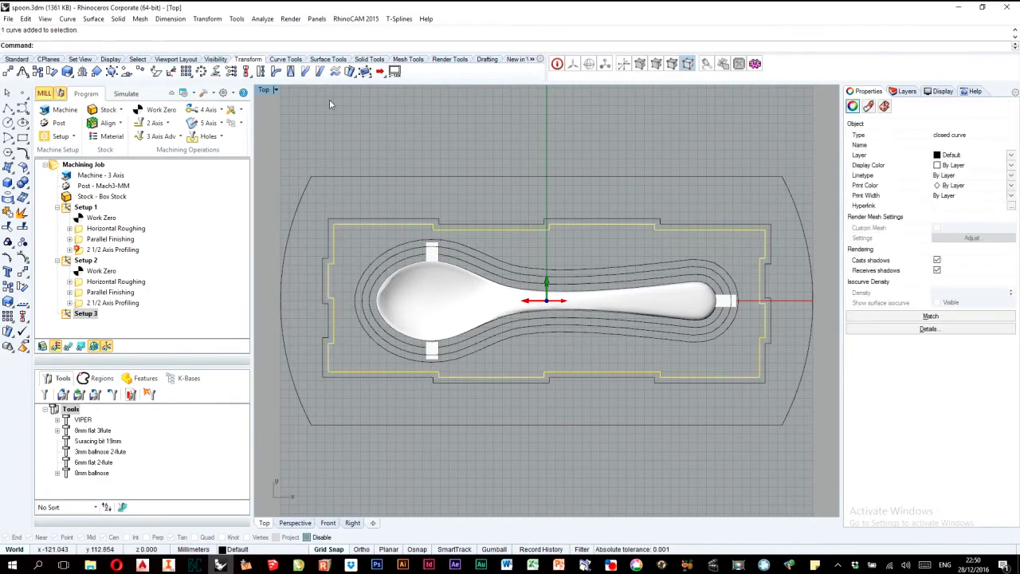
left_click(270, 92)
left_click(270, 91)
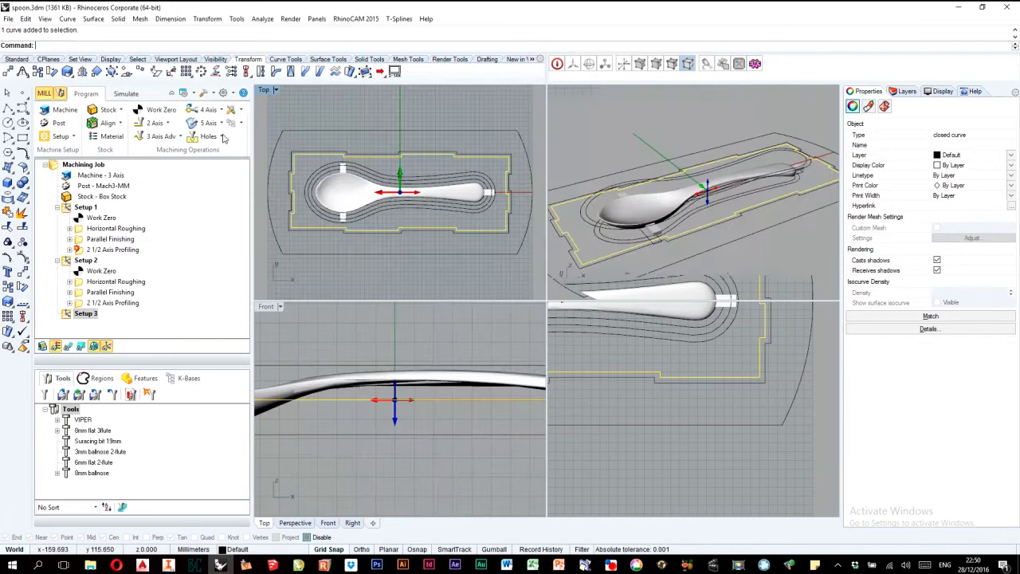
left_click(22, 286)
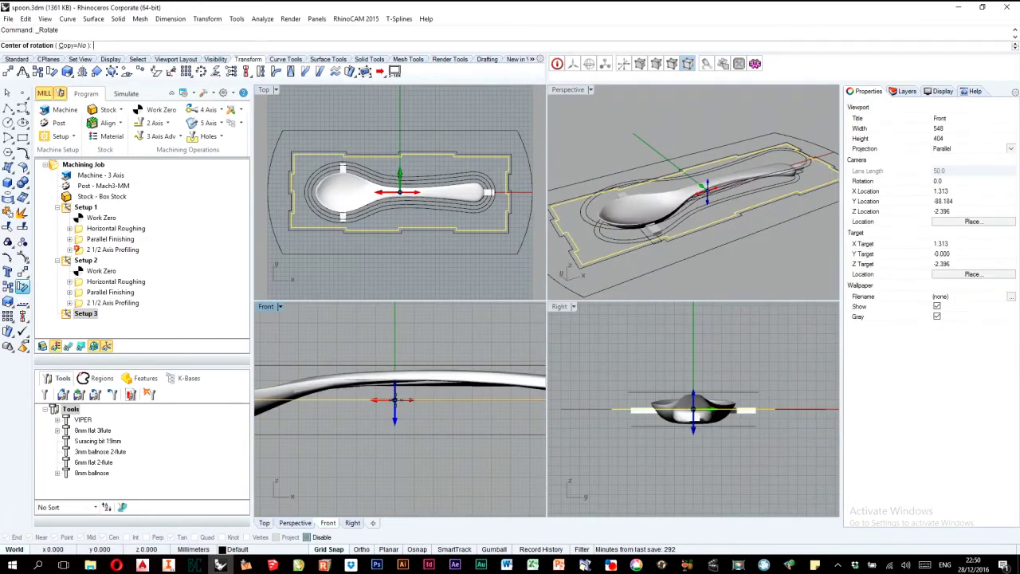
left_click(395, 399)
left_click(526, 401)
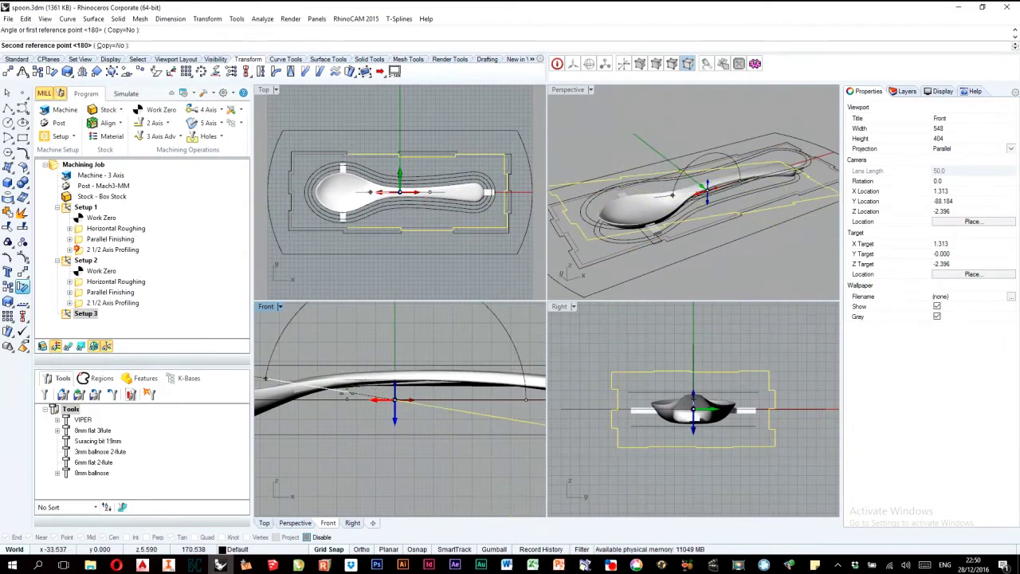
left_click(345, 398)
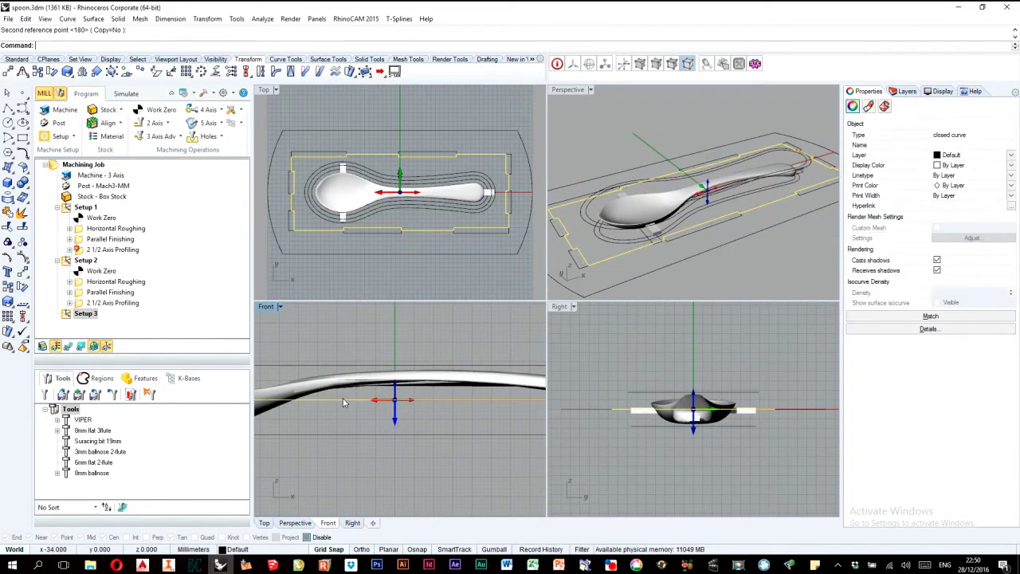
left_click(263, 92)
double_click(263, 92)
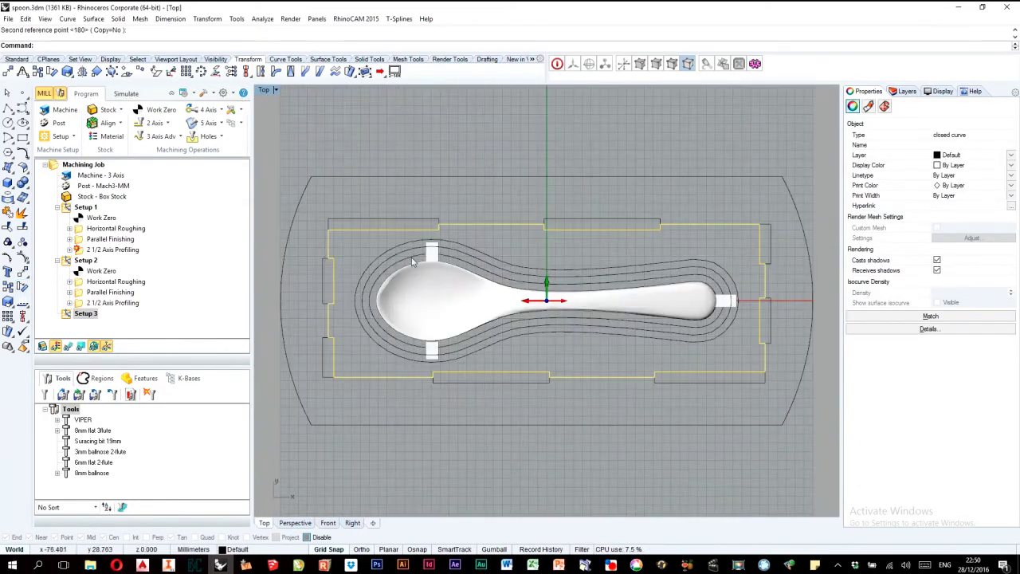
left_click(382, 208)
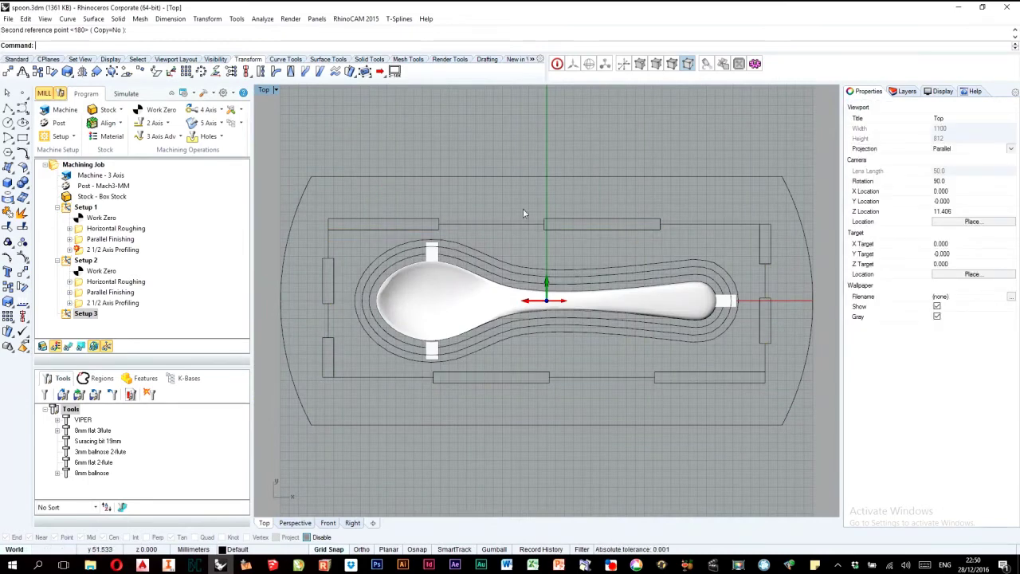